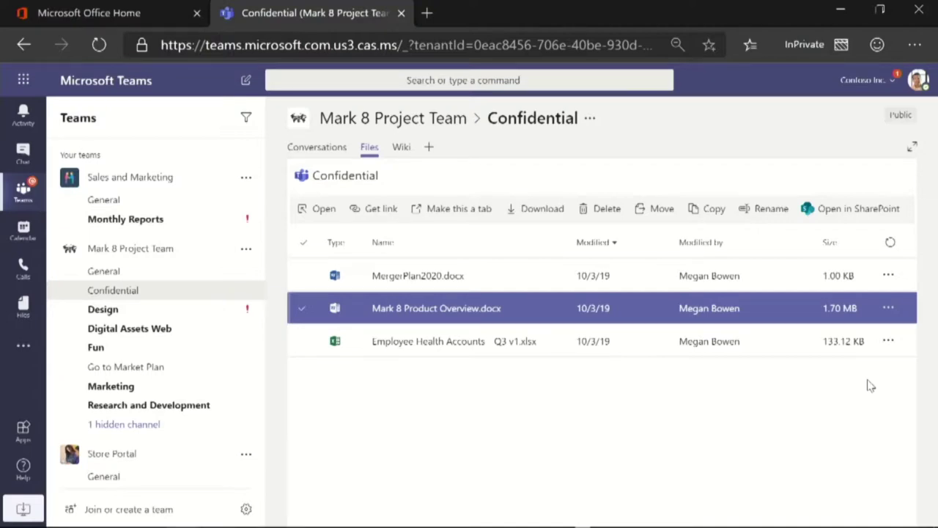
Try to download Mark 8 Product Overview.docx to the Downloads folder, dismiss the resulting notice, and open the document for viewing
{"action": "left_click", "coordinate": [888, 308]}
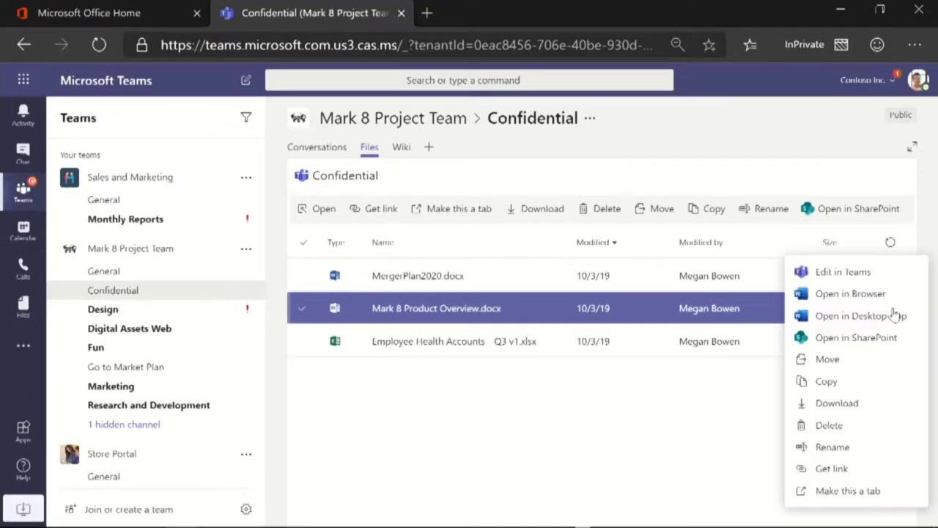
{"action": "left_click", "coordinate": [856, 403]}
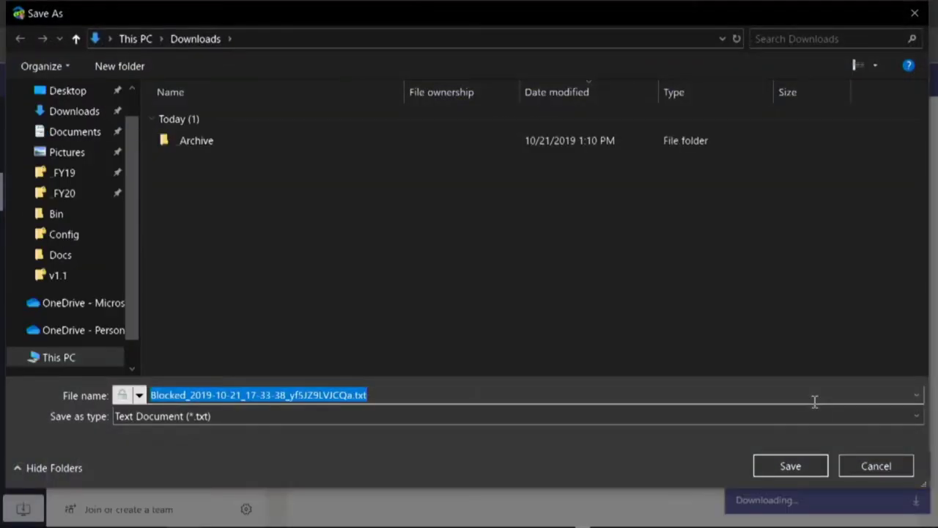
{"action": "left_click", "coordinate": [387, 395]}
{"action": "left_click_drag", "start_coordinate": [386, 395], "coordinate": [351, 395]}
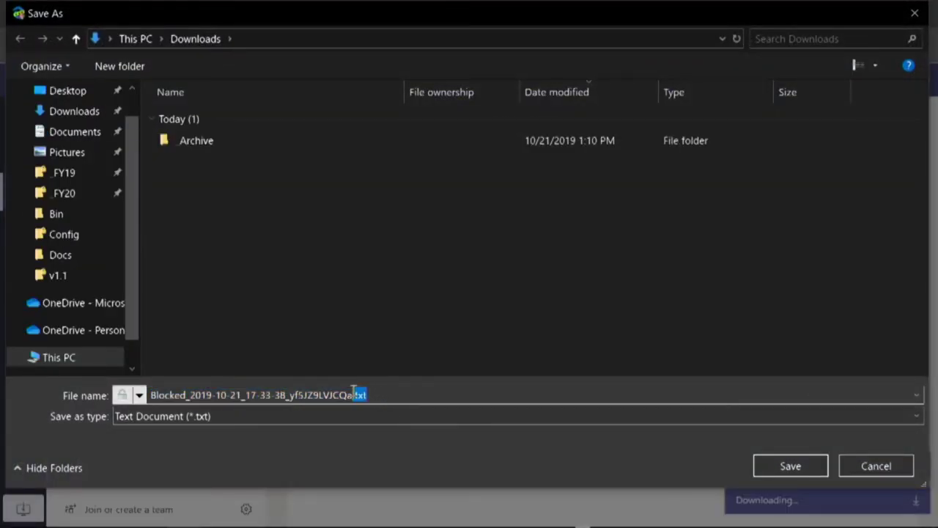
{"action": "left_click", "coordinate": [785, 469]}
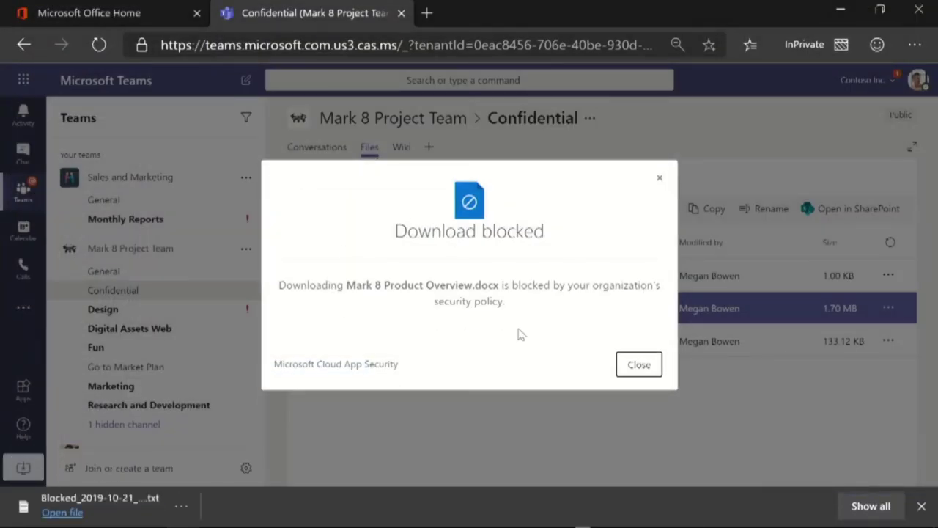
{"action": "left_click", "coordinate": [639, 365]}
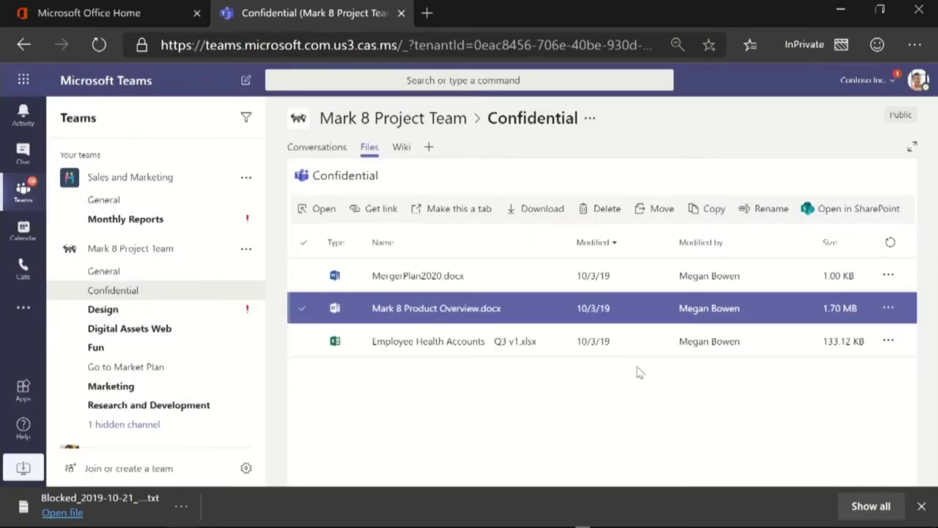
{"action": "left_click", "coordinate": [476, 309]}
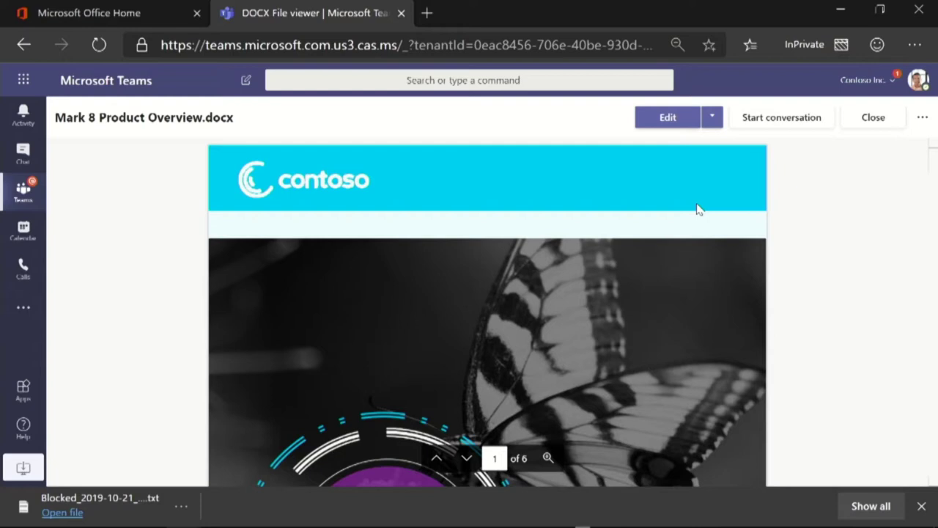
Switch to the guest user's Teams window and download the Employee Health Accounts Q3 v1 workbook to the Downloads folder
{"action": "key", "text": "alt+Tab"}
{"action": "key", "text": "alt+Tab"}
{"action": "key", "text": "alt+Tab"}
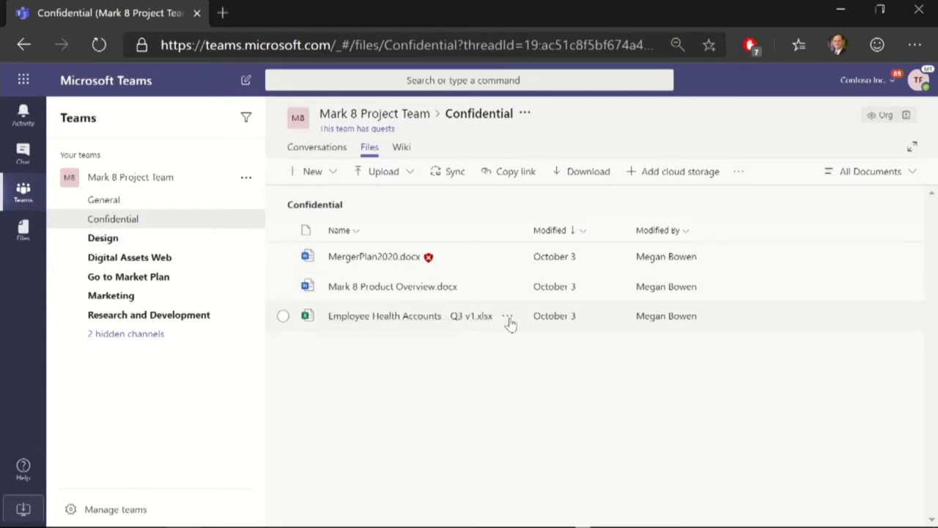
{"action": "left_click", "coordinate": [507, 316]}
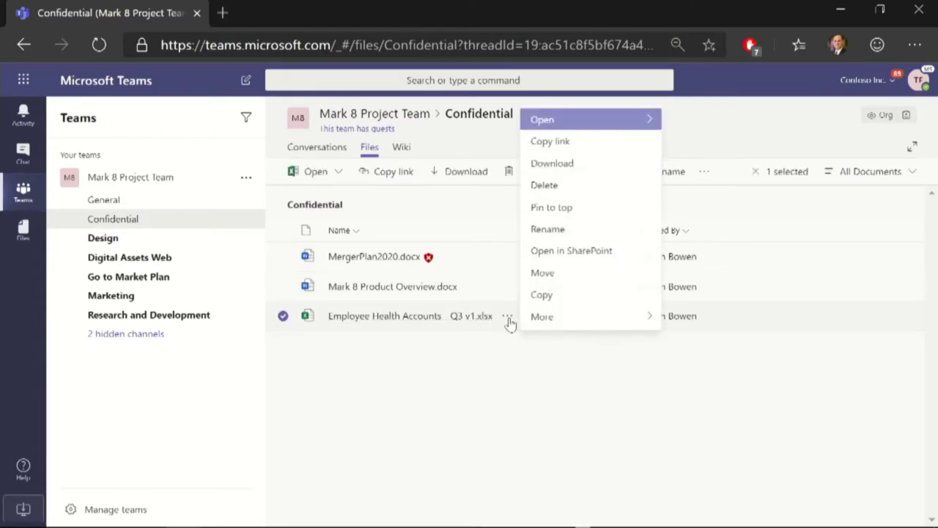
{"action": "left_click", "coordinate": [579, 176]}
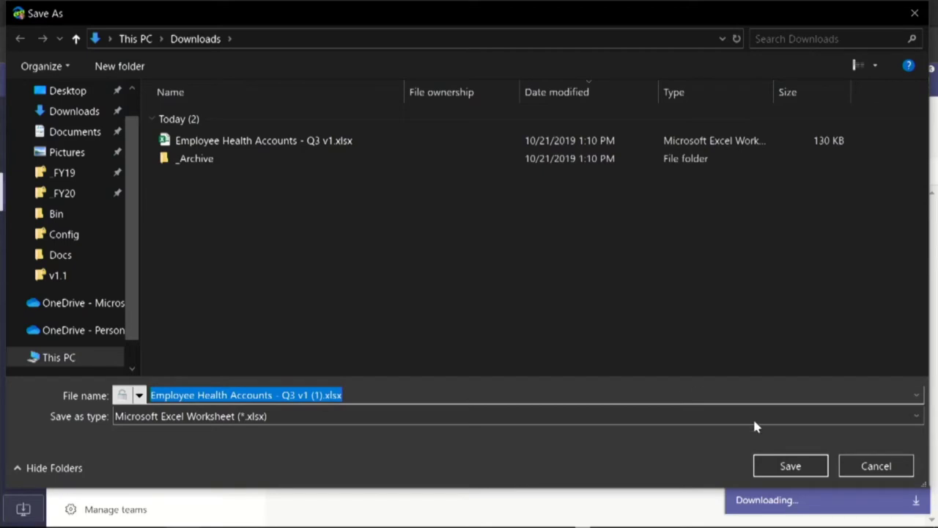
{"action": "left_click", "coordinate": [777, 472]}
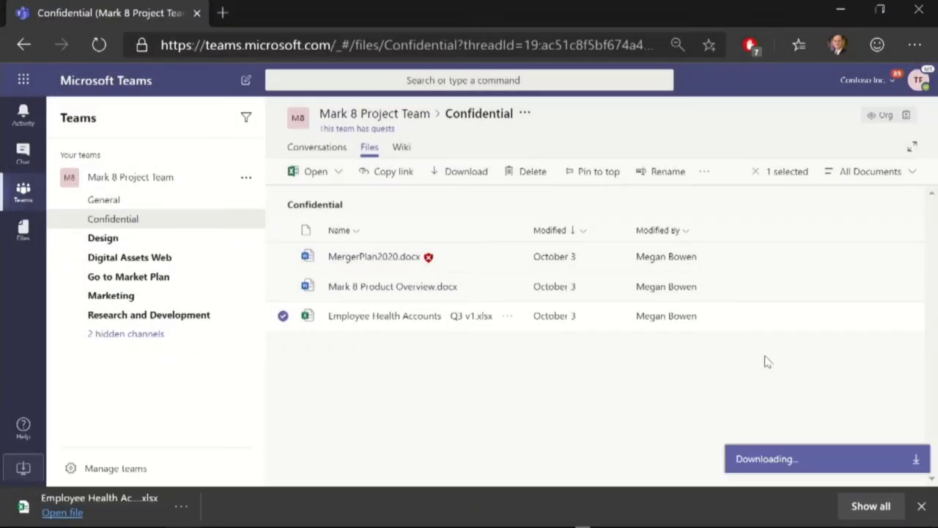
Switch to the open Employee Health Accounts - Q3 v1.xlsx workbook in Excel and inspect cells in the Card Type and Credit card number columns
{"action": "key", "text": "alt+Tab"}
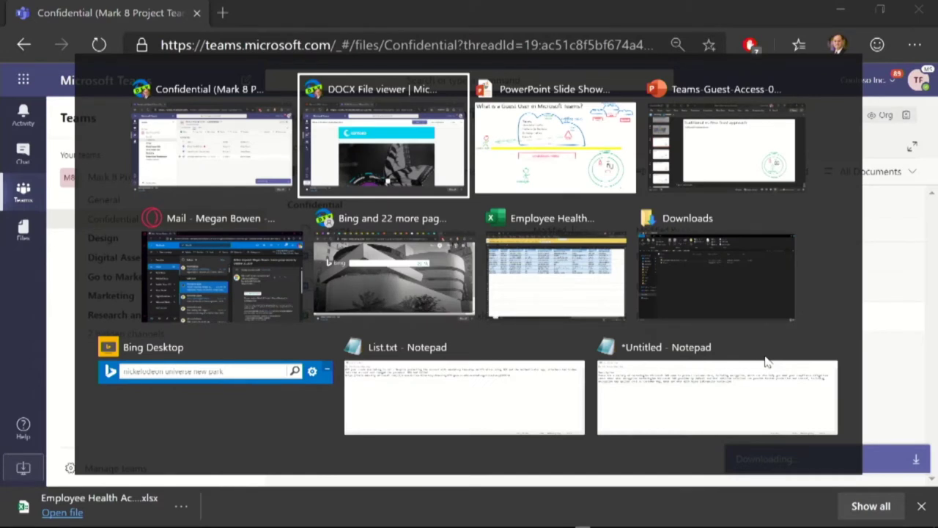
{"action": "key", "text": "alt+Tab"}
{"action": "key", "text": "alt+Tab"}
{"action": "key", "text": "alt+Tab"}
{"action": "key", "text": "alt+Tab"}
{"action": "key", "text": "alt+Tab"}
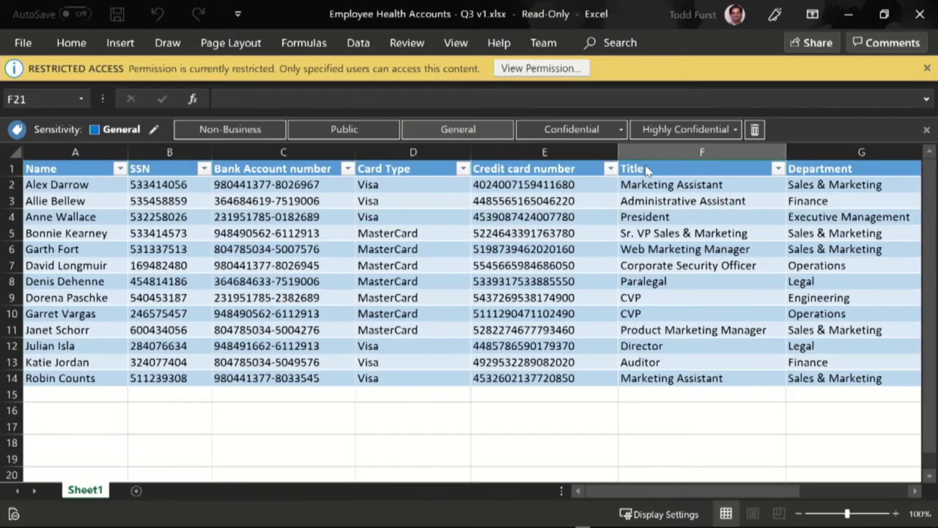
{"action": "left_click", "coordinate": [450, 252]}
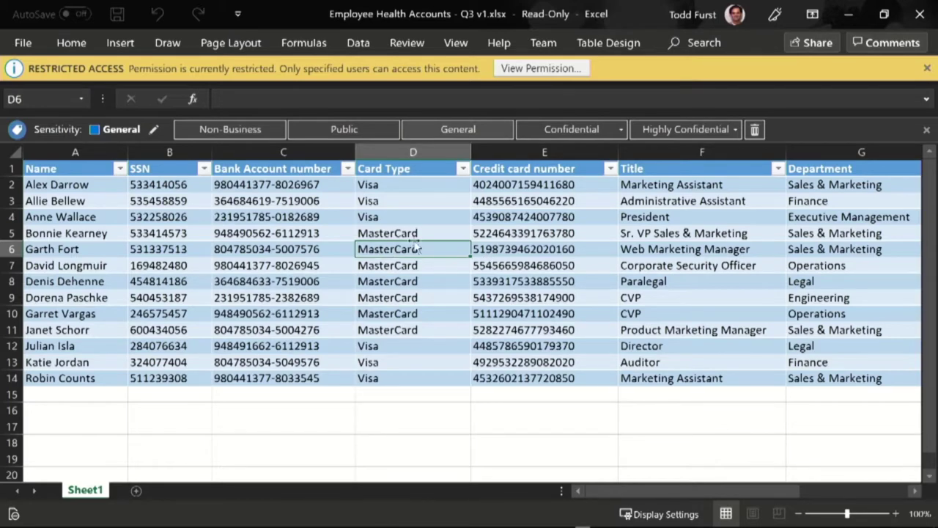
{"action": "left_click_drag", "start_coordinate": [416, 248], "coordinate": [476, 290]}
{"action": "key", "text": "Return"}
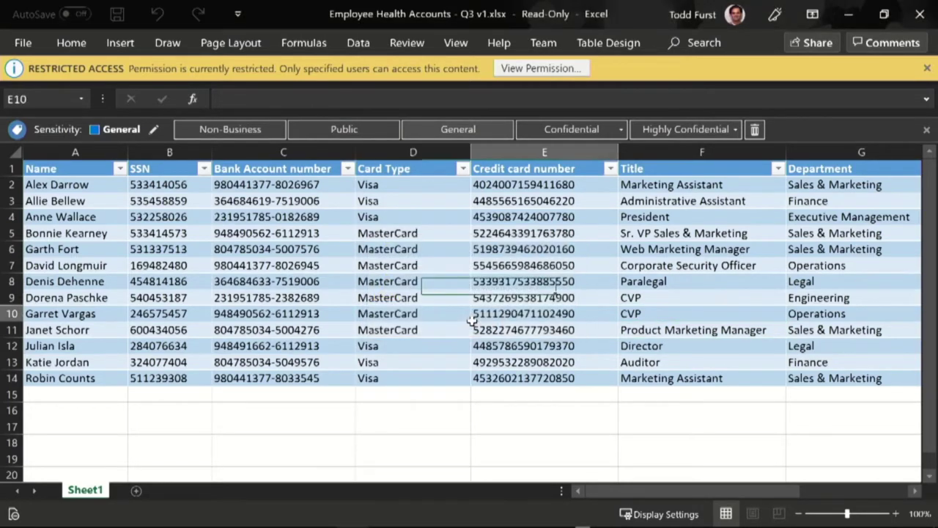
Select the whole table to check which editing commands are available, and review the workbook's granted permissions
{"action": "key", "text": "ctrl+a"}
{"action": "right_click", "coordinate": [326, 249]}
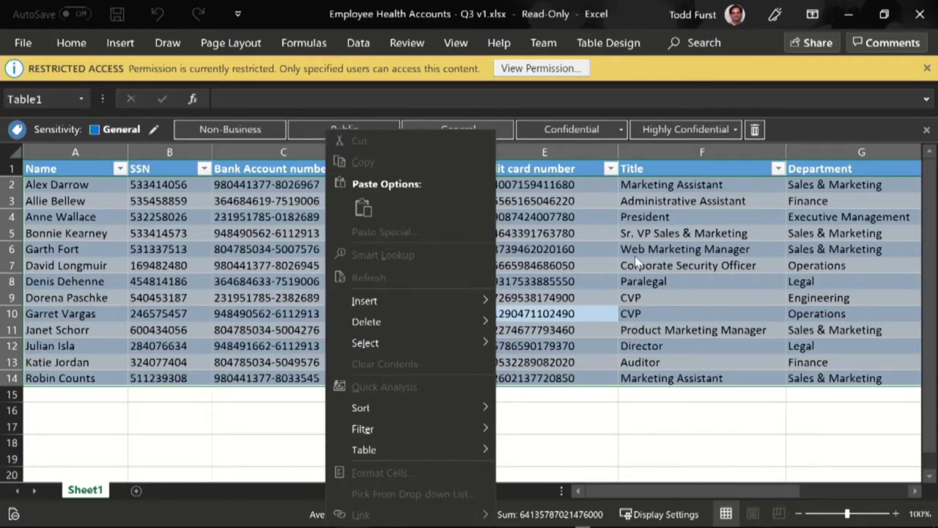
{"action": "left_click", "coordinate": [540, 68]}
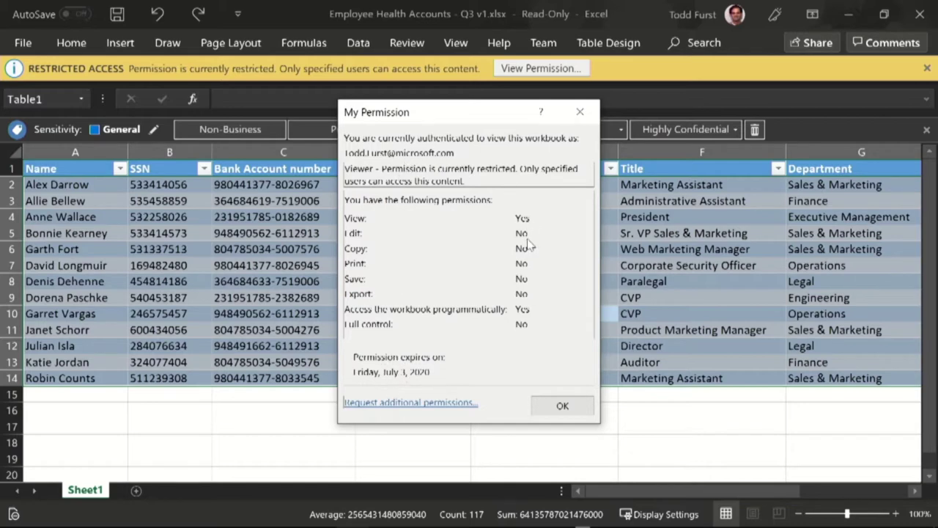
{"action": "left_click", "coordinate": [564, 409]}
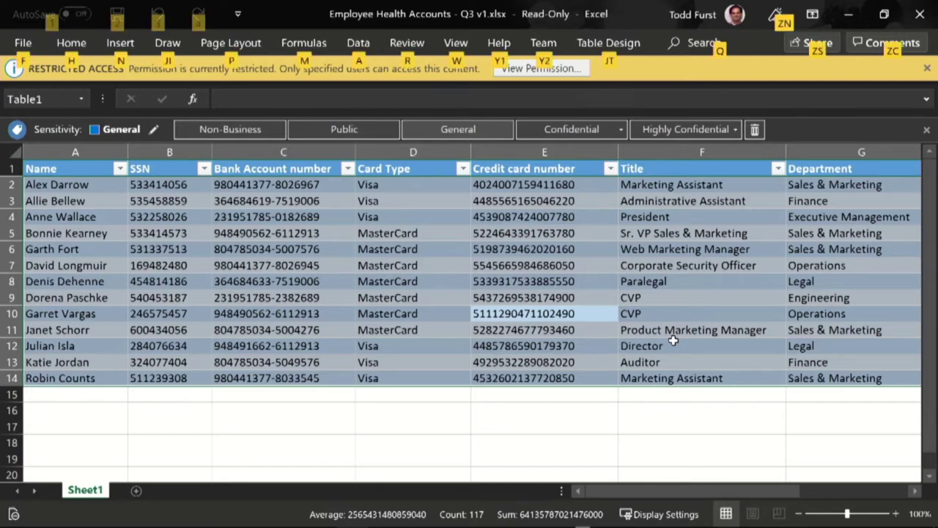
Switch to the Outlook mailbox and read the Microsoft Azure message requesting the Mark 8 Project (Guest Review)
{"action": "key", "text": "alt+Tab"}
{"action": "key", "text": "alt+Tab"}
{"action": "key", "text": "alt+Tab"}
{"action": "key", "text": "alt+Tab"}
{"action": "key", "text": "alt+Tab"}
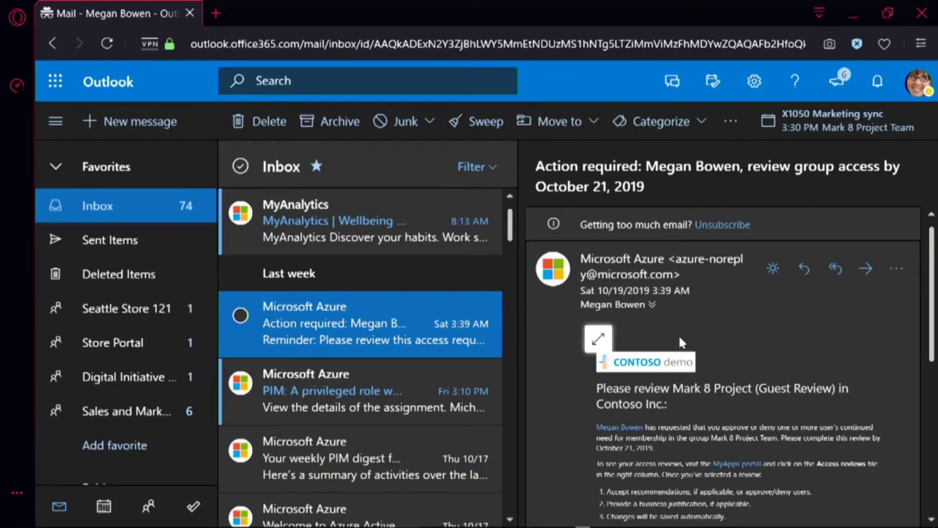
{"action": "left_click_drag", "start_coordinate": [932, 252], "coordinate": [932, 312]}
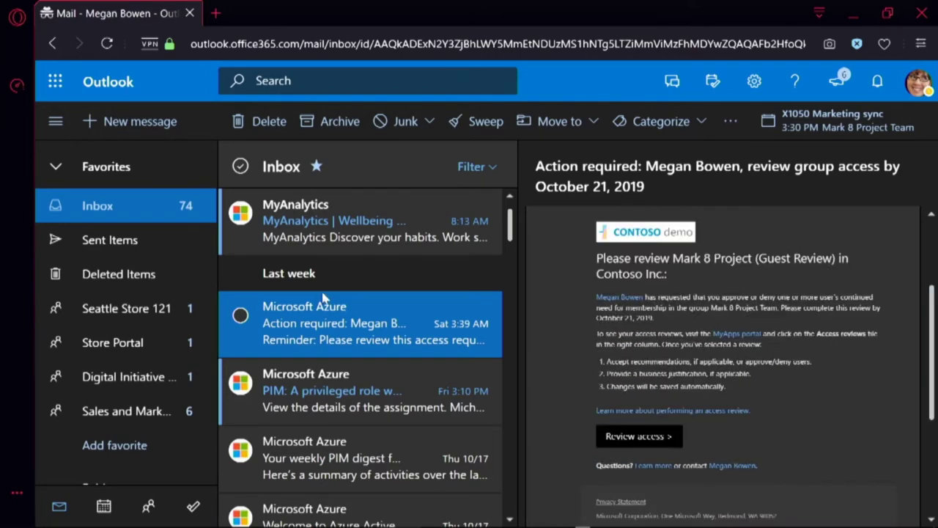
Open the access review request in its own message window and follow it to the list of guest users under review
{"action": "double_click", "coordinate": [302, 324]}
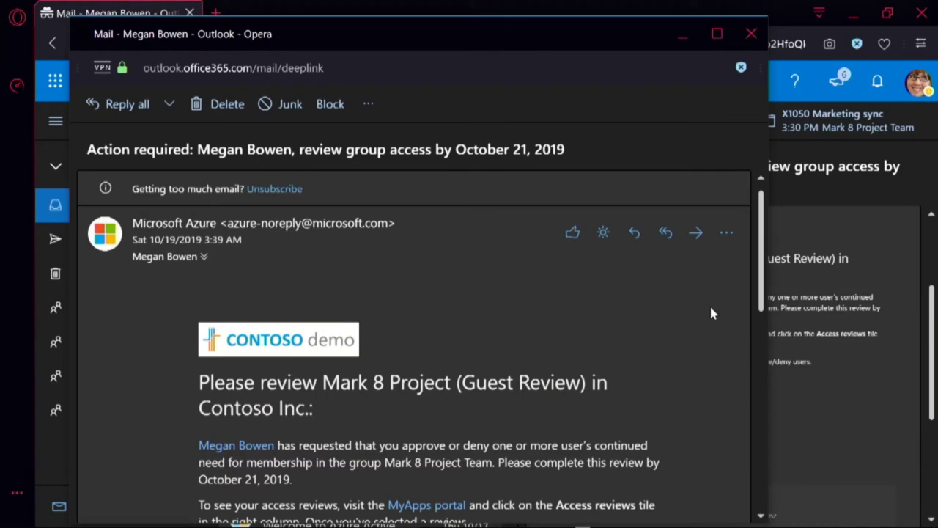
{"action": "left_click_drag", "start_coordinate": [767, 272], "coordinate": [765, 362]}
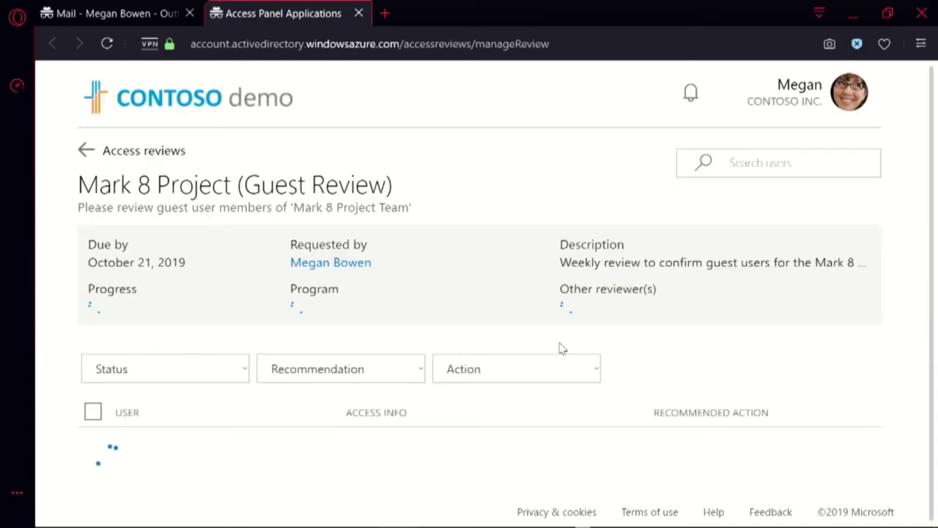
{"action": "left_click_drag", "start_coordinate": [932, 163], "coordinate": [931, 343]}
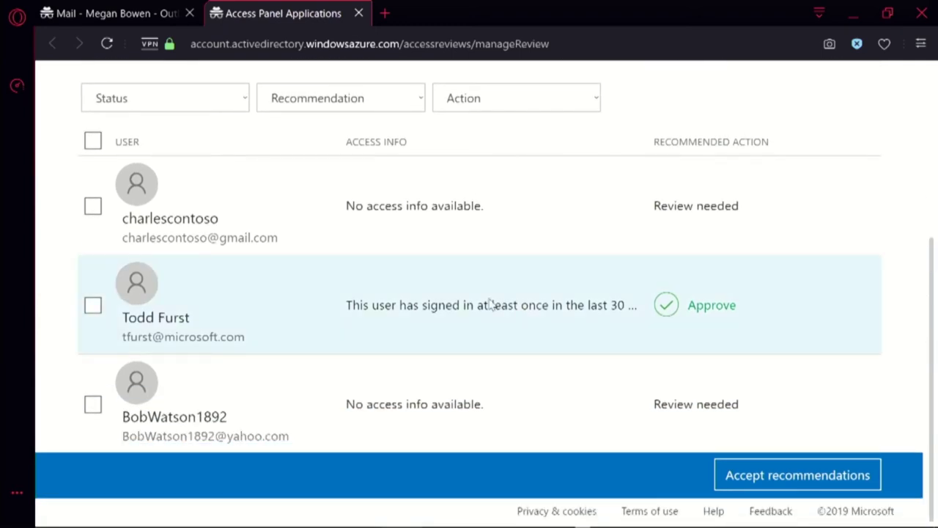